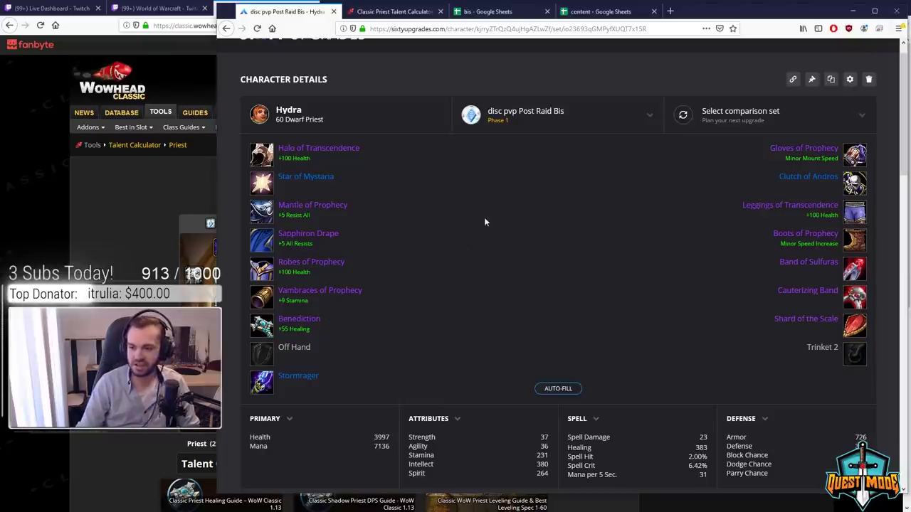
- Examine Halo of Transcendence and the alternative items for the head slot
mouse_move(272, 168)
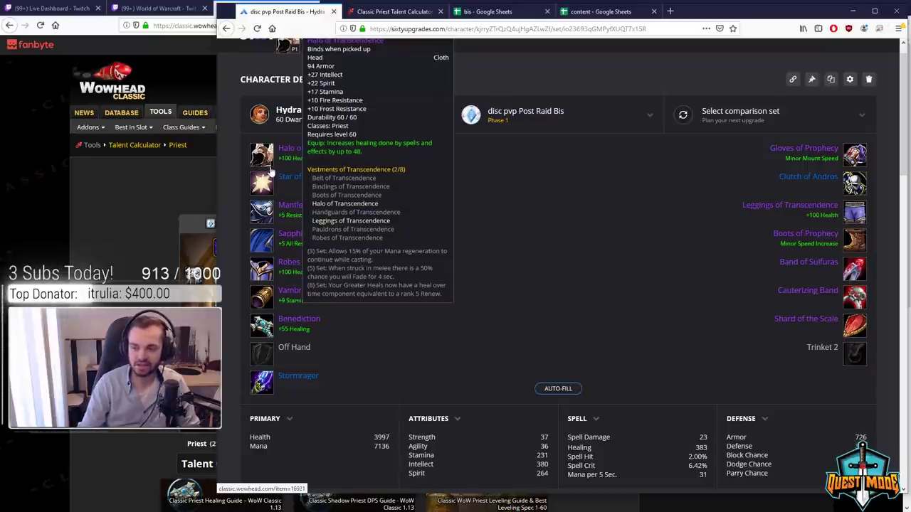
left_click(271, 168)
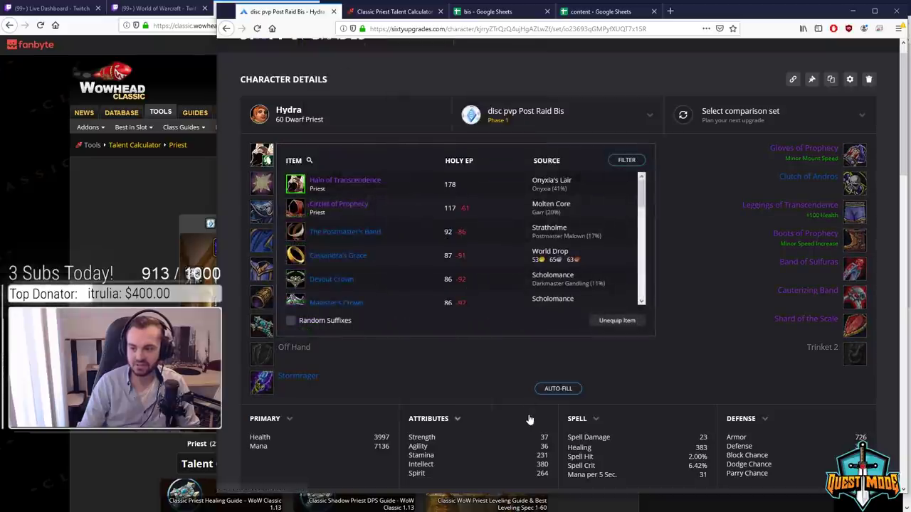
mouse_move(292, 213)
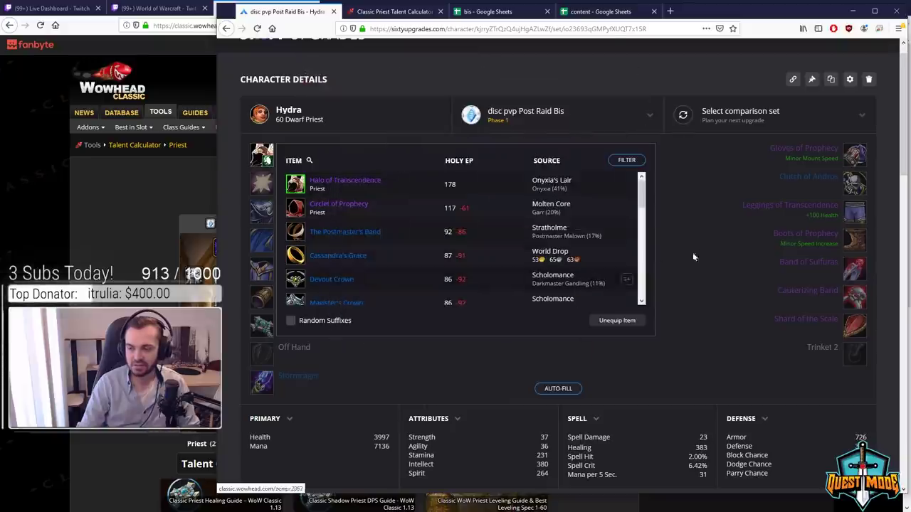
left_click(709, 228)
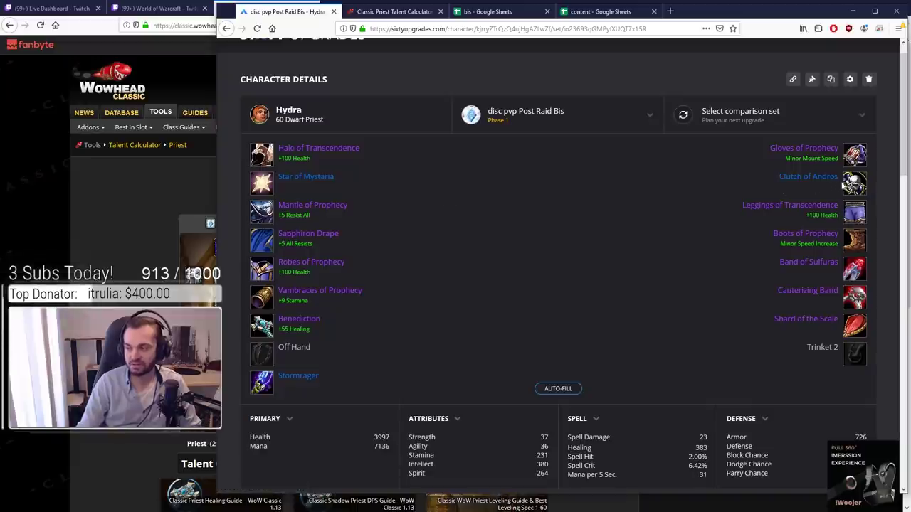
- Check the stats of Star of Mystaria, and compare Mantle of Prophecy with Dreadmist Mantle for the shoulder slot
mouse_move(846, 184)
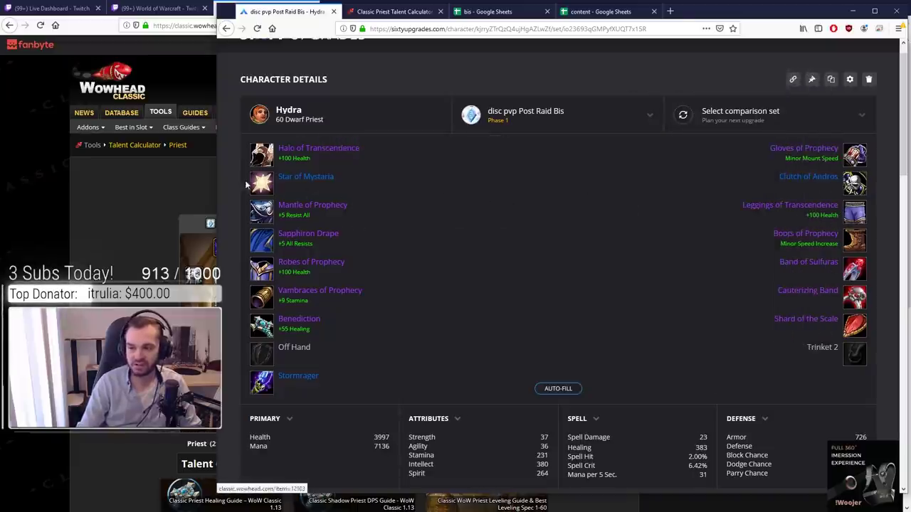
mouse_move(256, 185)
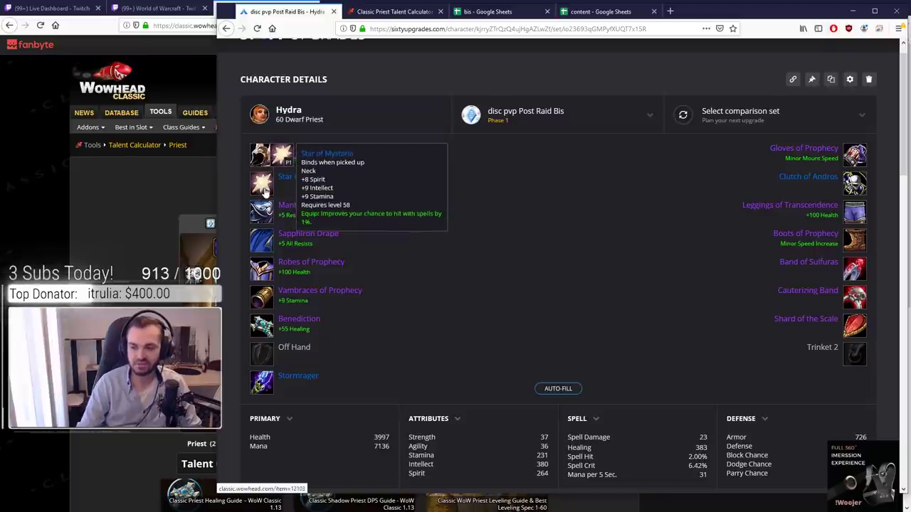
mouse_move(265, 219)
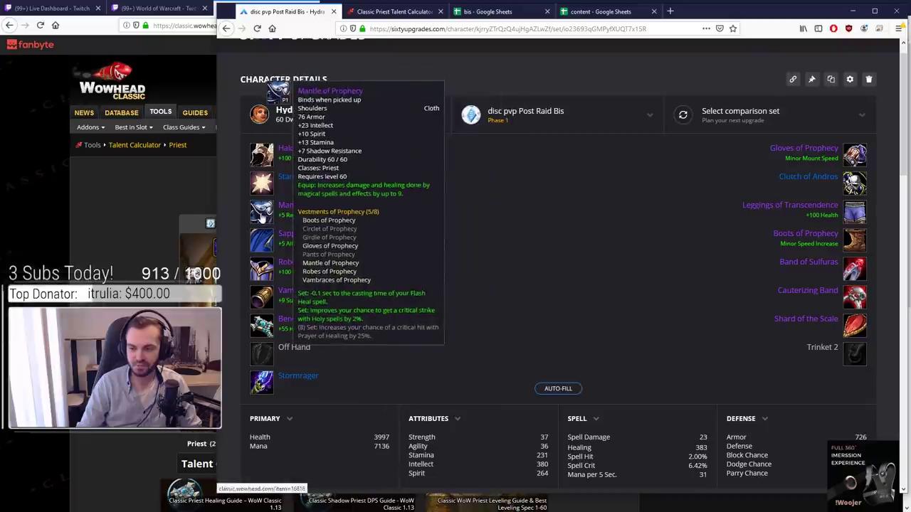
left_click(265, 218)
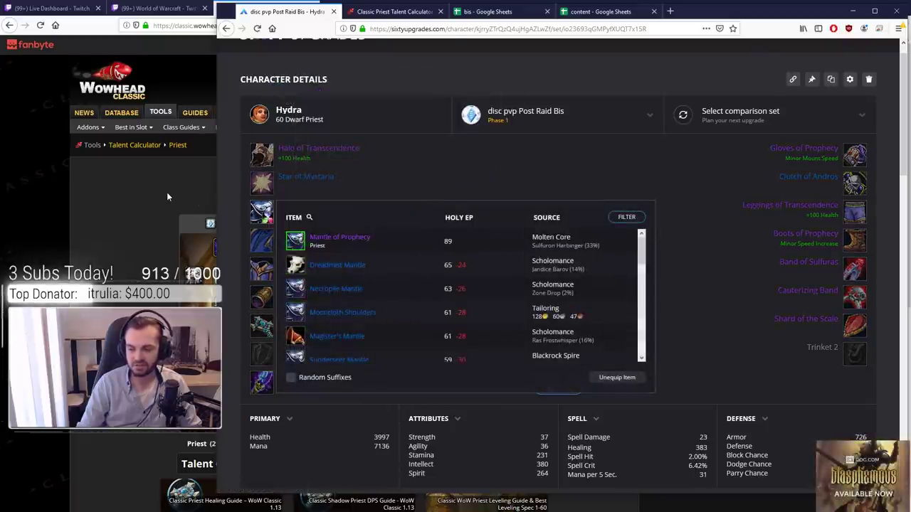
mouse_move(294, 263)
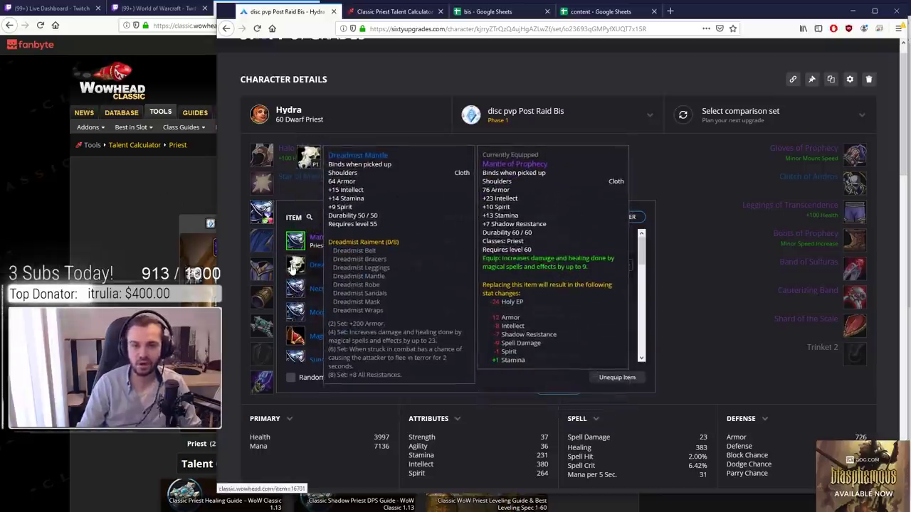
mouse_move(294, 243)
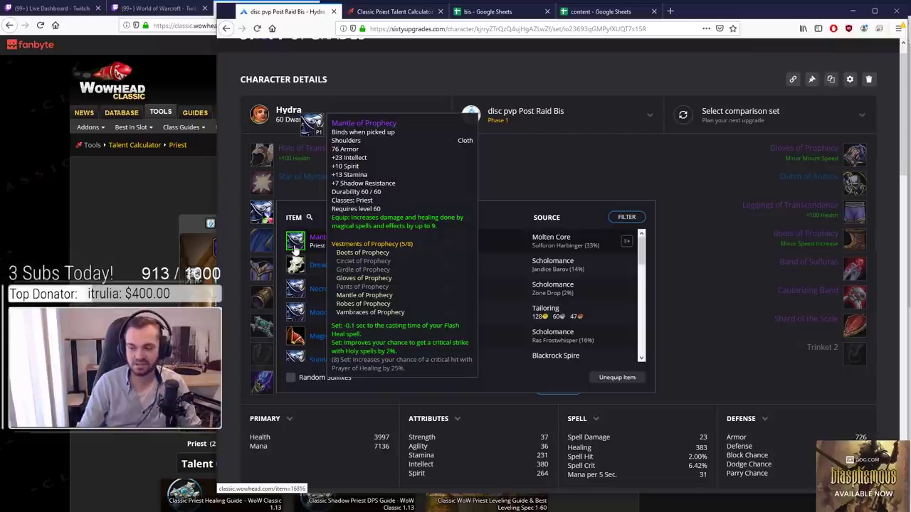
scroll(338, 241, "up", 1)
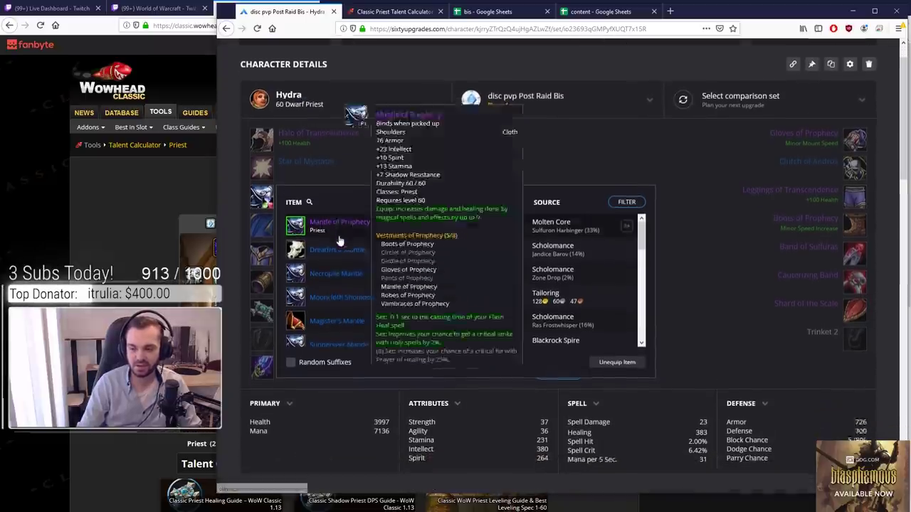
scroll(698, 159, "down", 1)
left_click(610, 152)
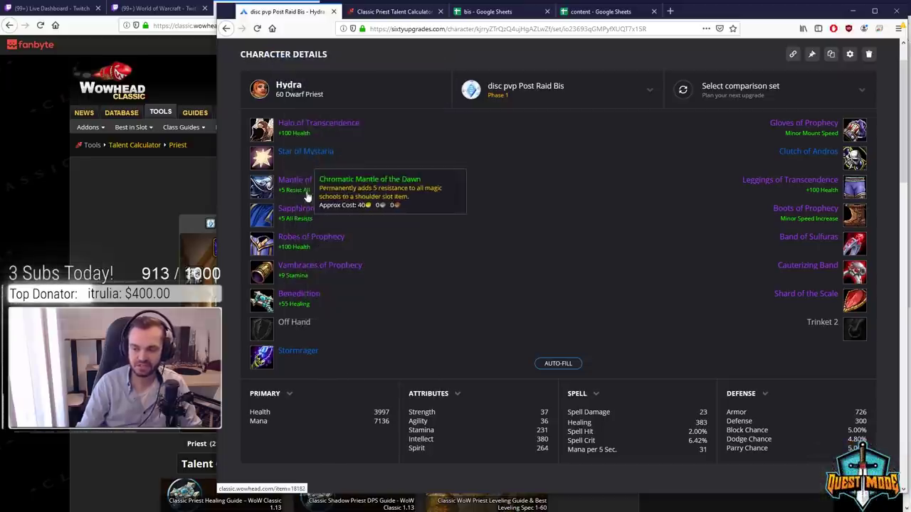
- Check the stats of Sapphiron Drape, and examine Robes of Prophecy among the chest slot options
mouse_move(264, 220)
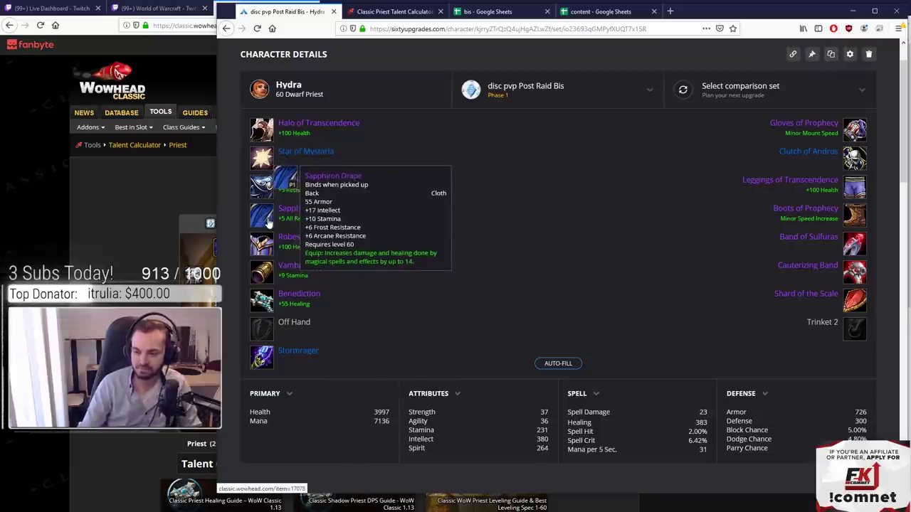
mouse_move(269, 248)
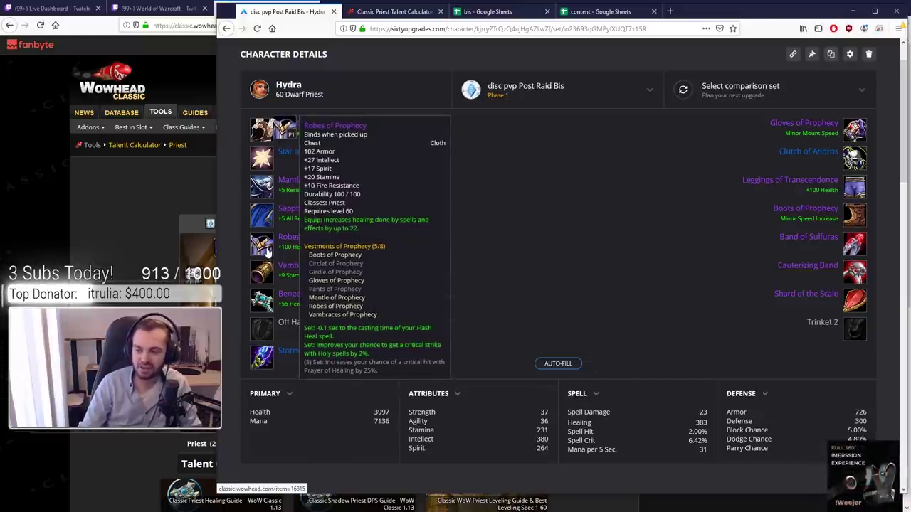
left_click(269, 247)
mouse_move(332, 285)
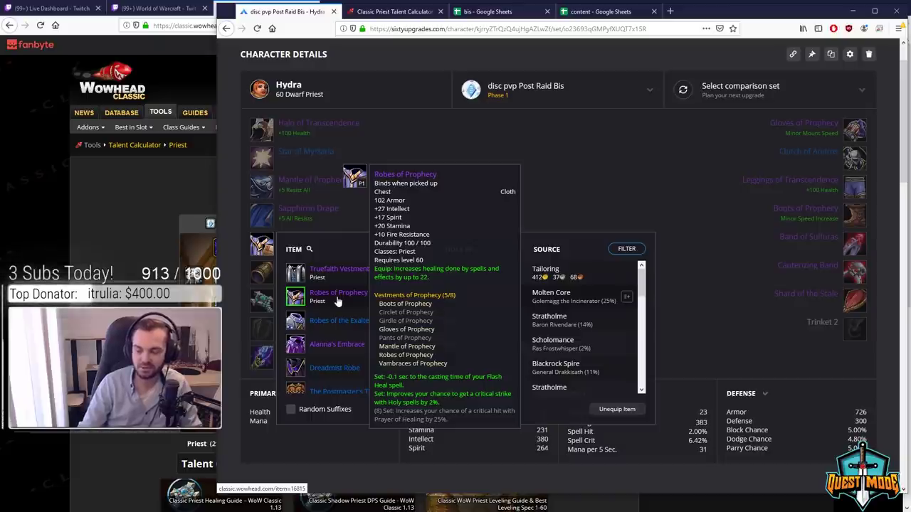
left_click(393, 215)
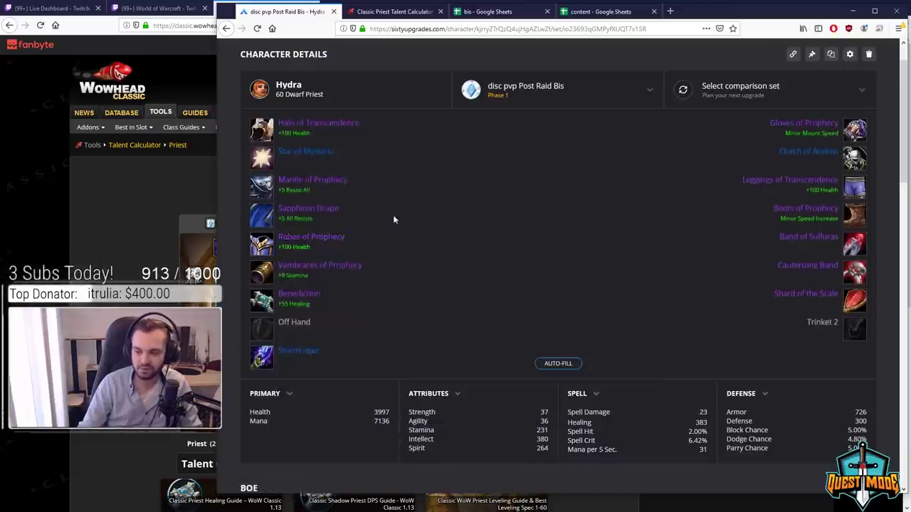
- Review the alternative wrist items and check the stats and set bonuses of Vambraces of Prophecy
left_click(268, 280)
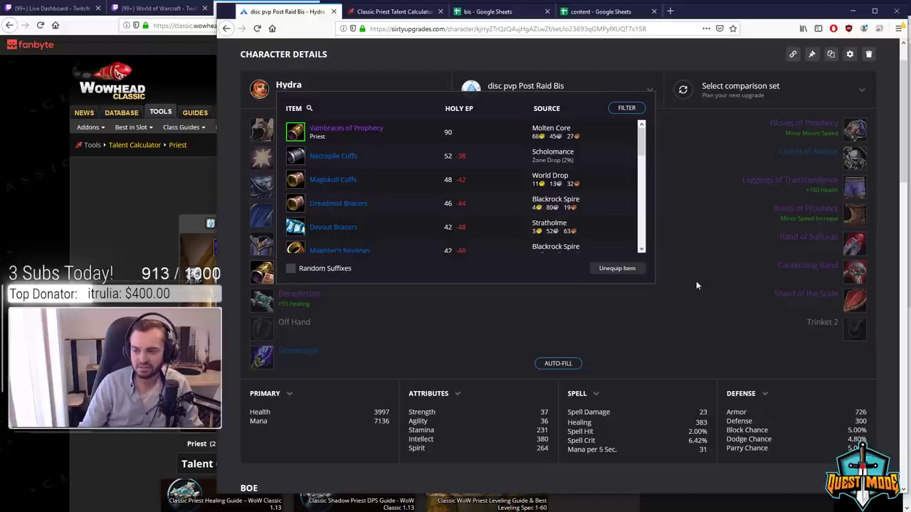
left_click(498, 344)
mouse_move(271, 280)
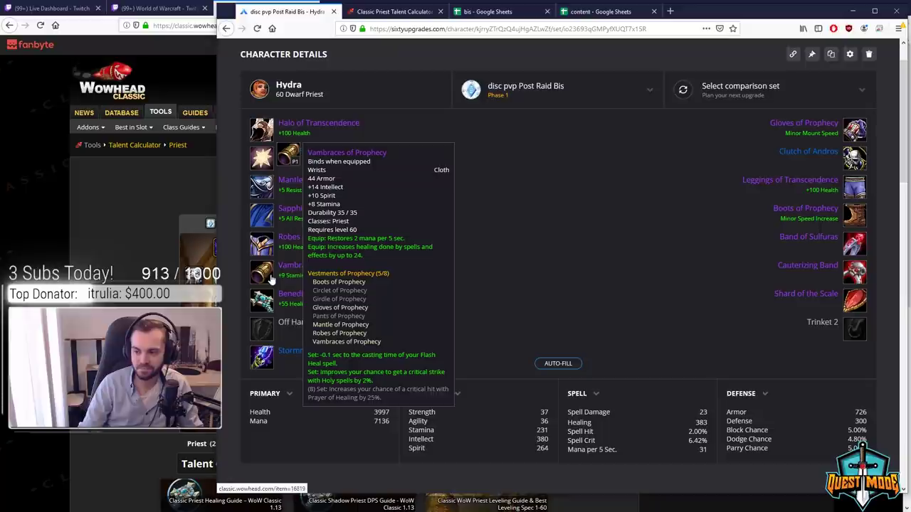
- Examine Benediction and the one-handed weapon alternatives for the main hand, and check the Stormrager wand
mouse_move(262, 302)
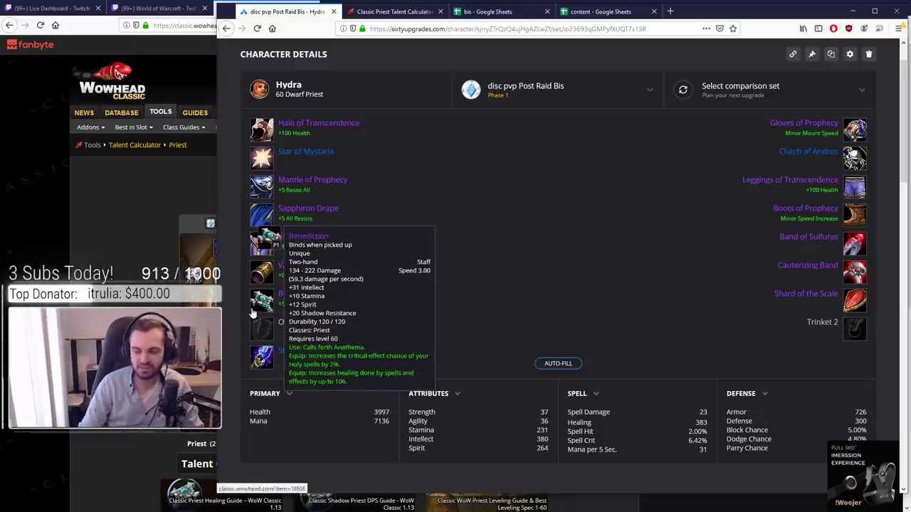
left_click(269, 302)
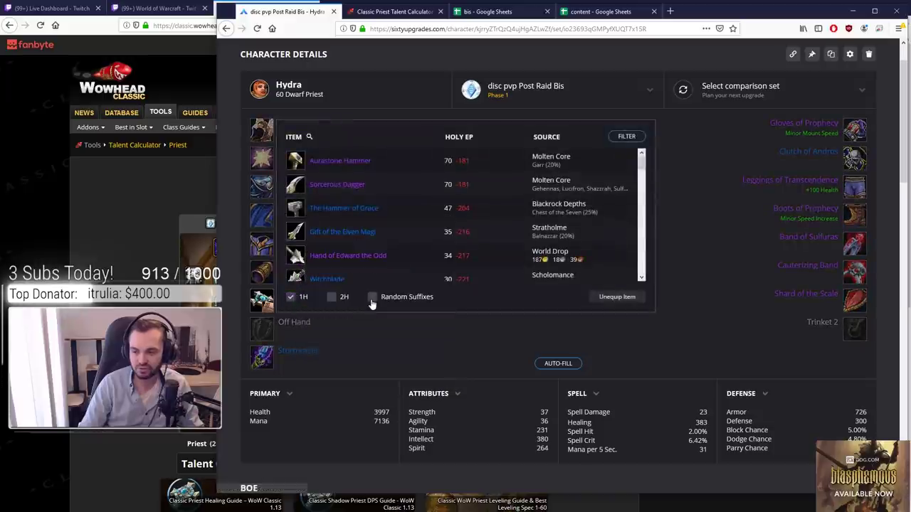
mouse_move(337, 192)
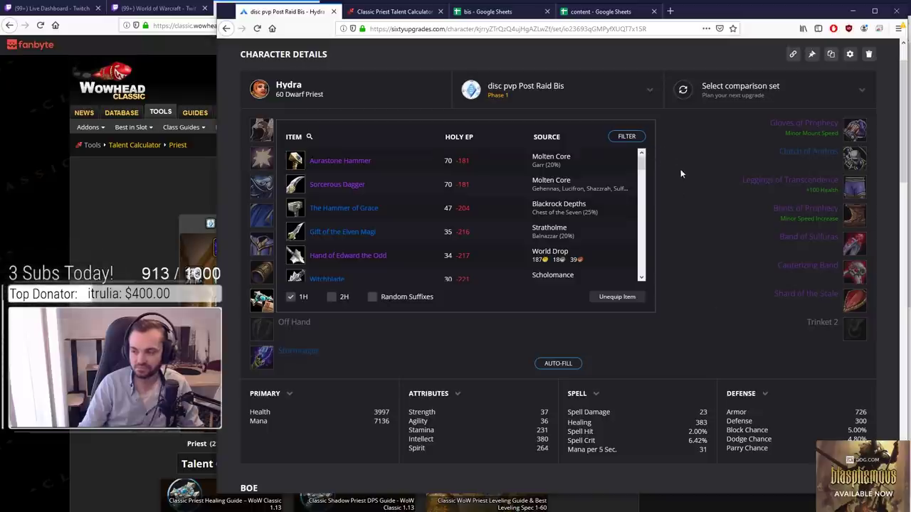
key("Escape")
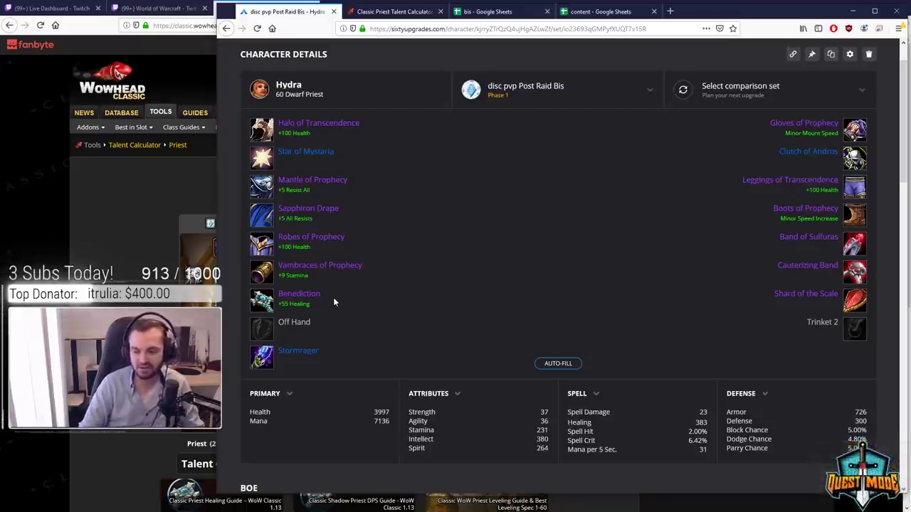
mouse_move(299, 295)
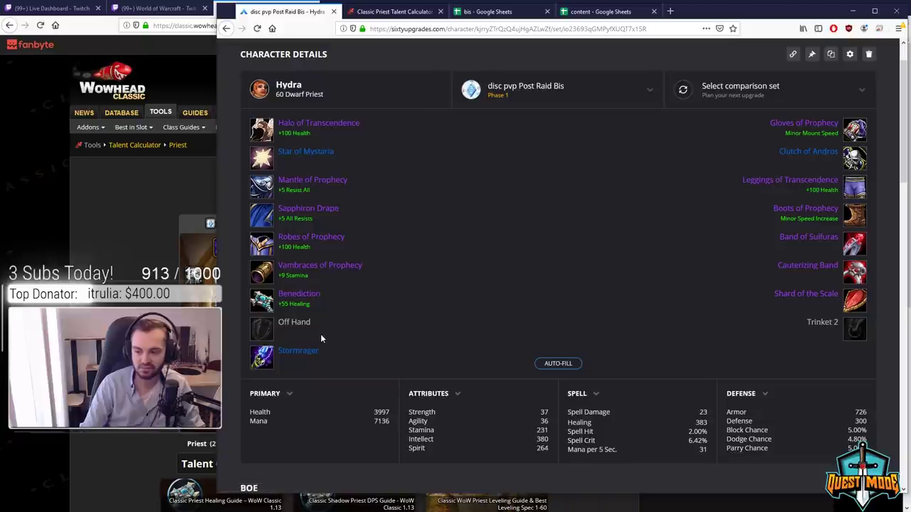
mouse_move(270, 362)
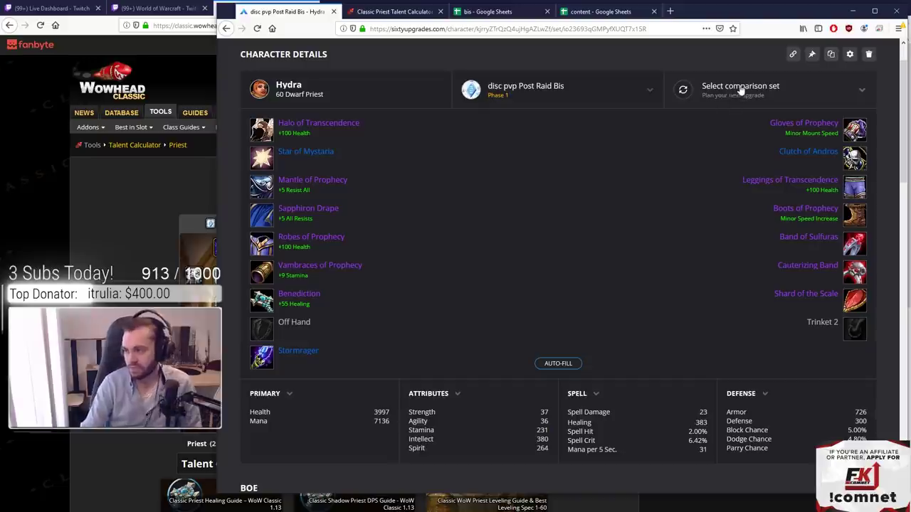
- Compare Gloves of Prophecy with Gloves of the Hypnotic Flame for the hand slot
mouse_move(852, 134)
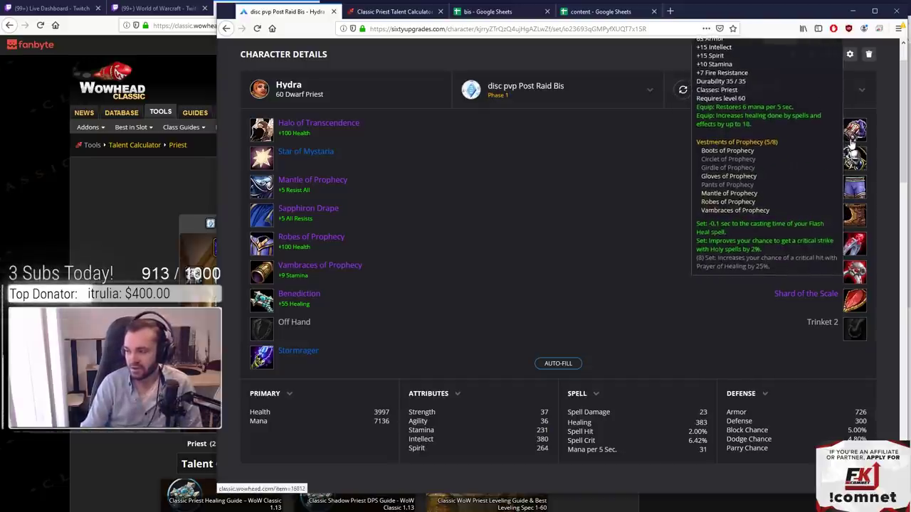
left_click(853, 137)
mouse_move(509, 160)
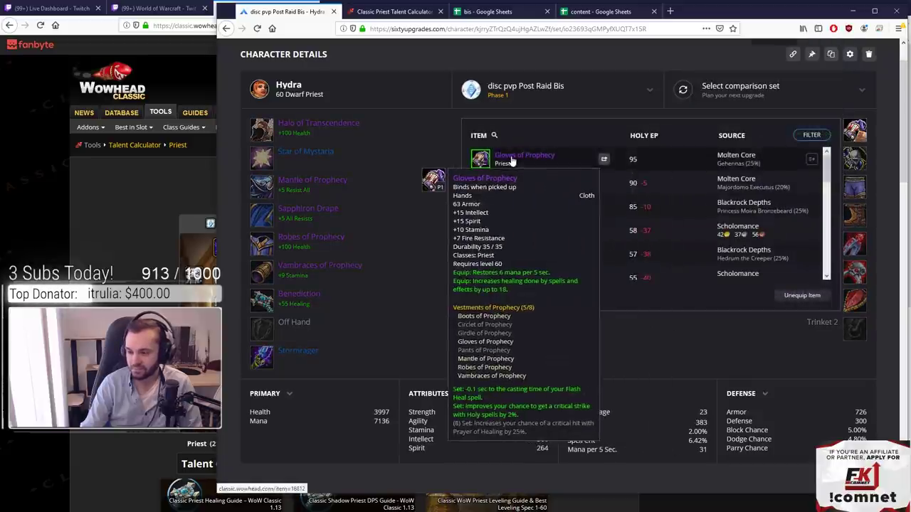
mouse_move(512, 185)
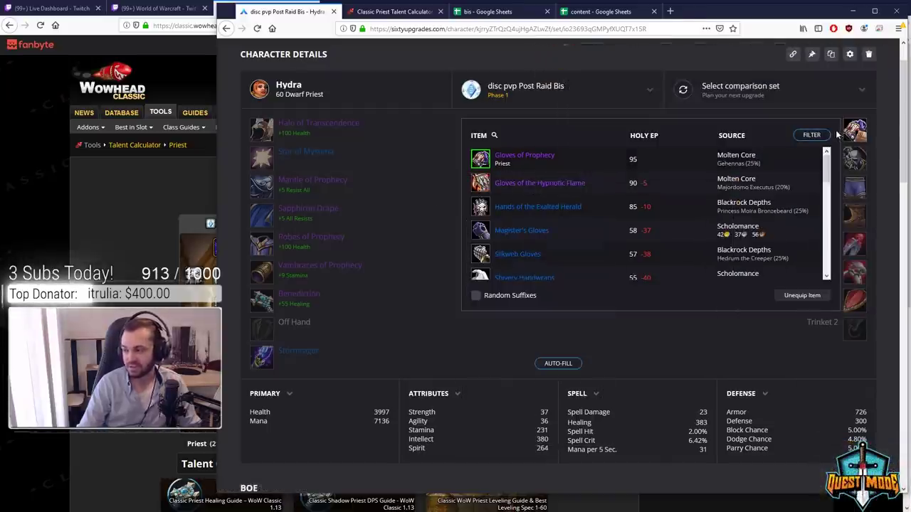
left_click(851, 134)
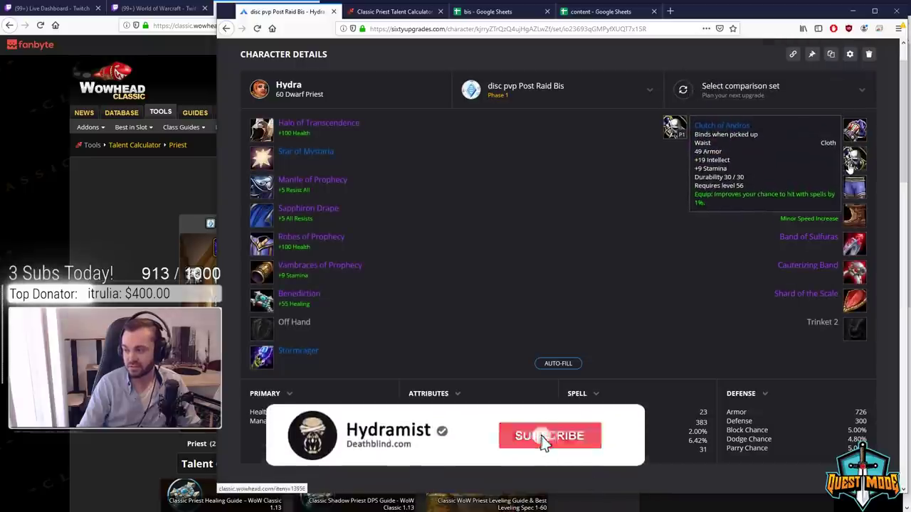
- Review the waist slot alternatives, comparing Ban'thok Sash with the equipped Clutch of Andros and checking Girdle of Prophecy
left_click(849, 163)
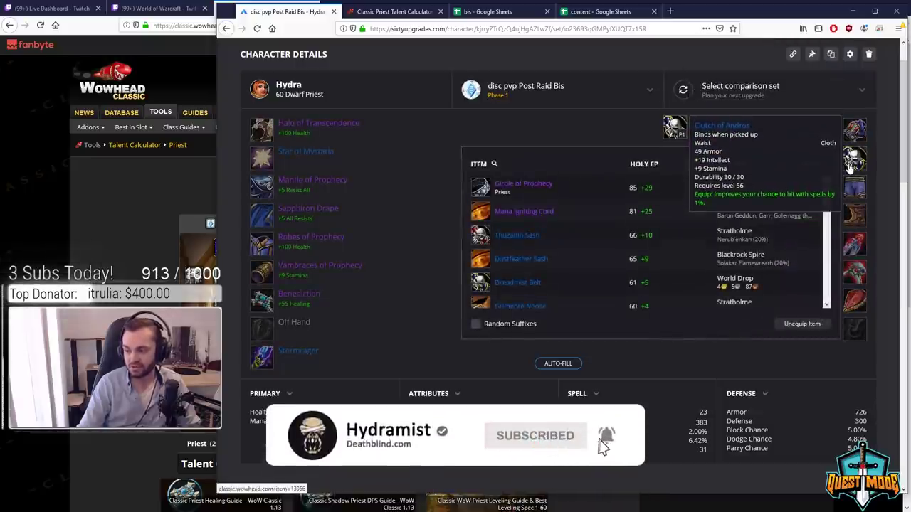
scroll(583, 199, "down", 2)
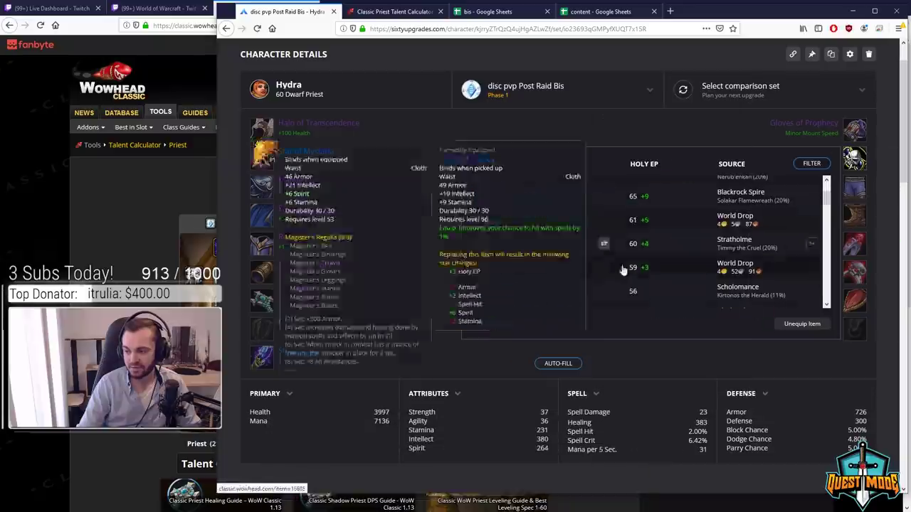
scroll(621, 282, "down", 2)
mouse_move(535, 280)
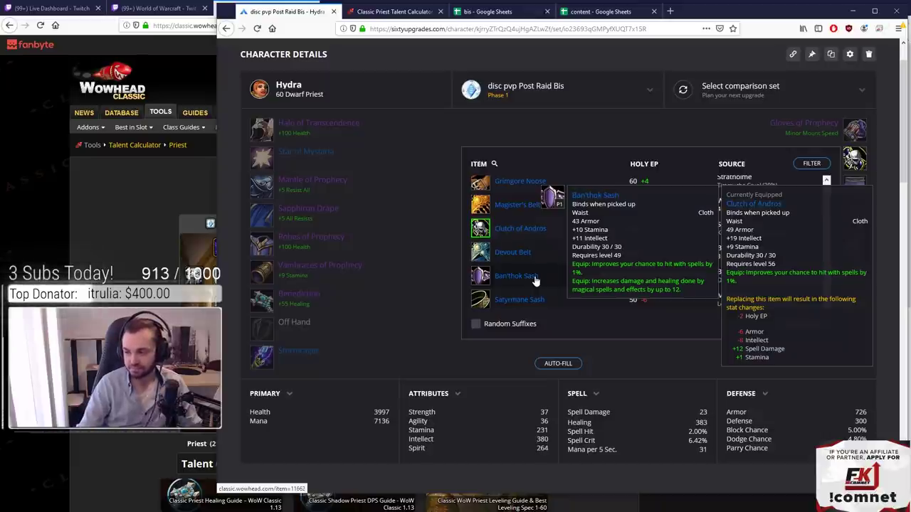
mouse_move(535, 235)
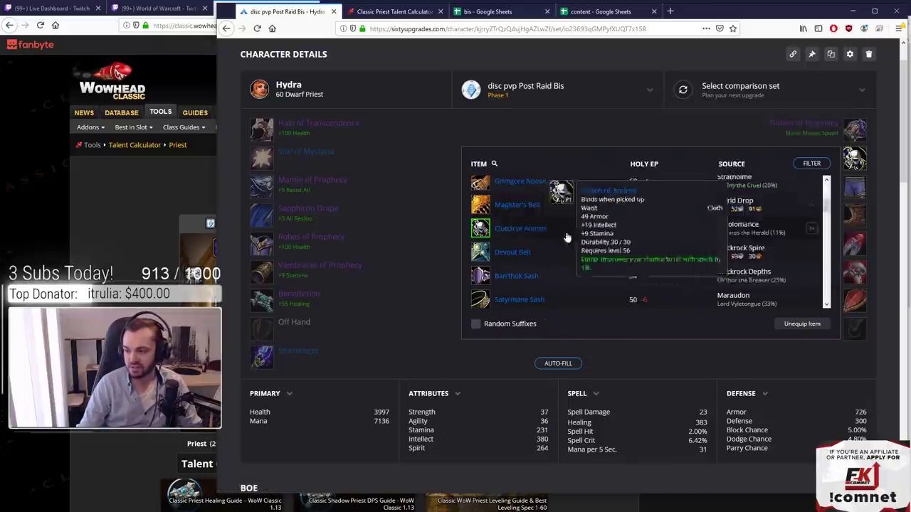
scroll(569, 239, "up", 5)
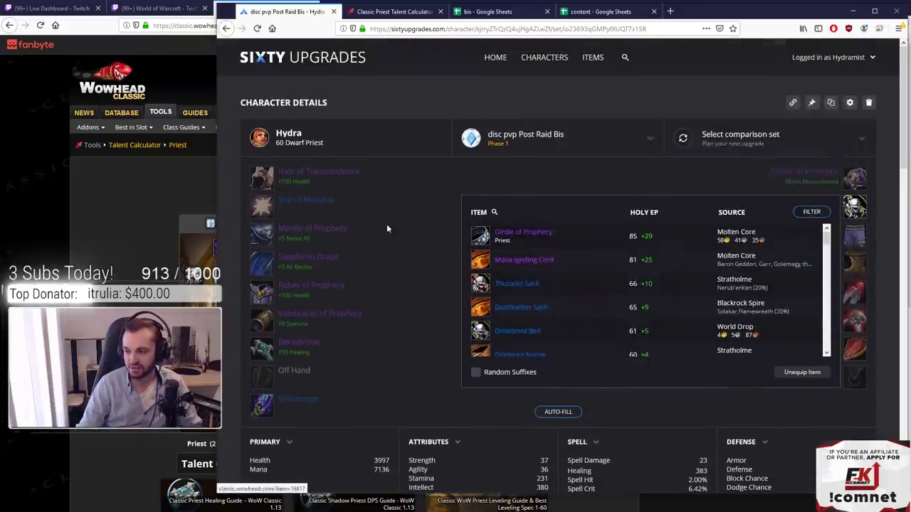
scroll(527, 196, "down", 1)
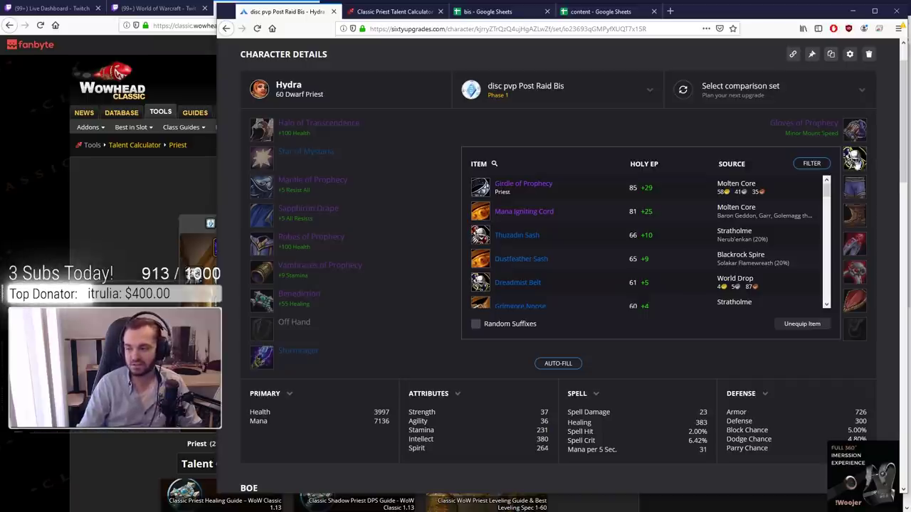
mouse_move(551, 192)
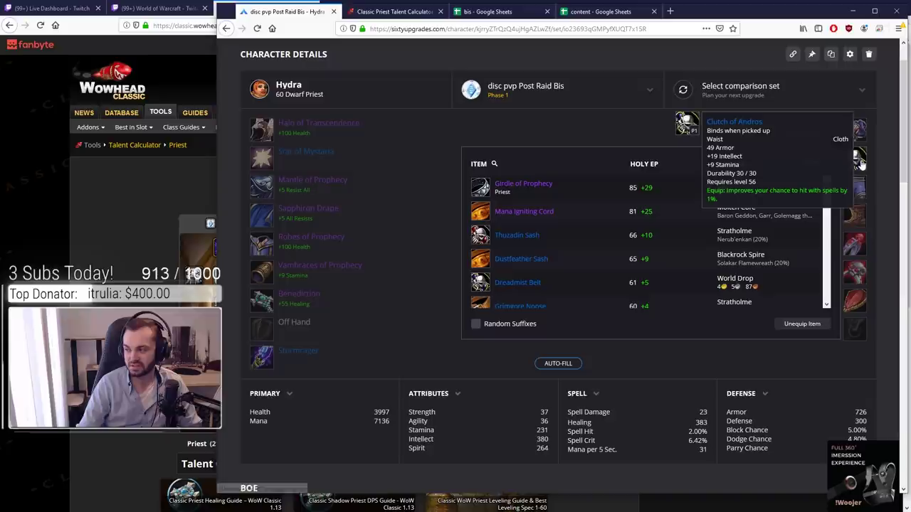
left_click(870, 161)
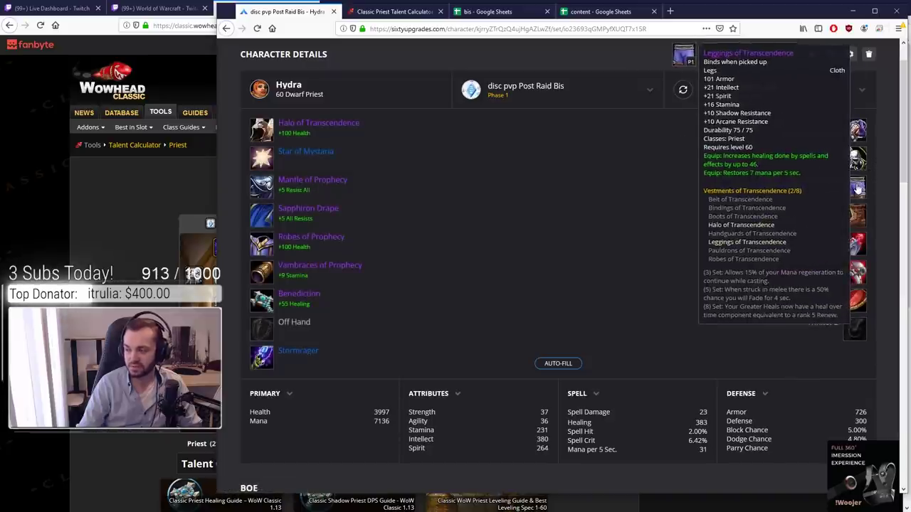
- Compare Leggings of Transcendence with the other leg slot options, including Pants of Prophecy and Senior Designer's Pantaloons
left_click(857, 188)
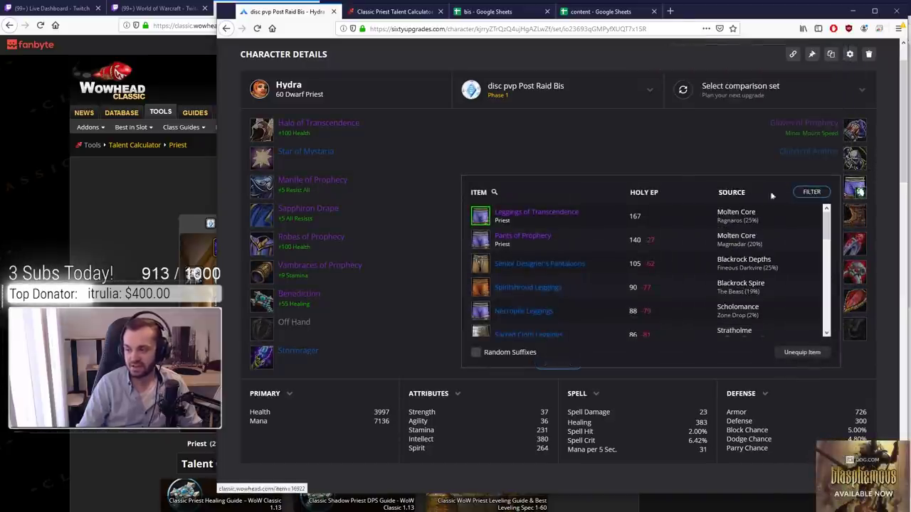
mouse_move(538, 227)
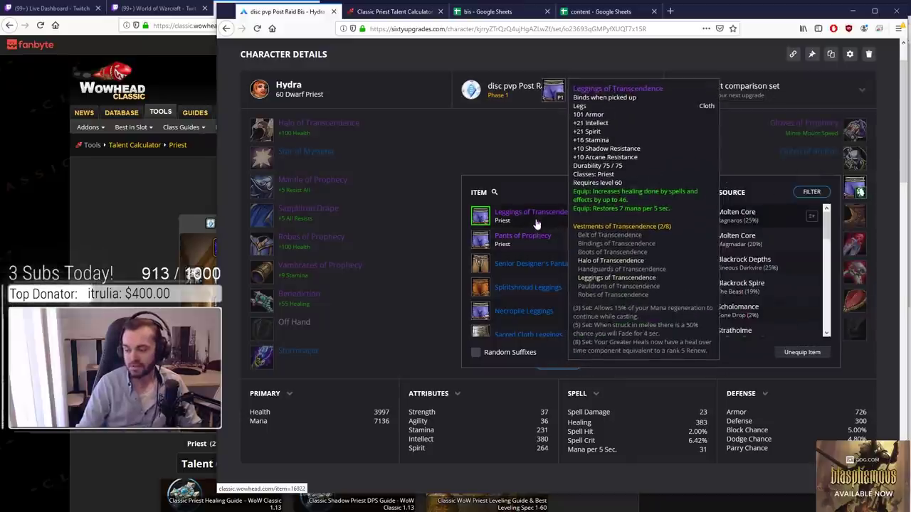
mouse_move(535, 245)
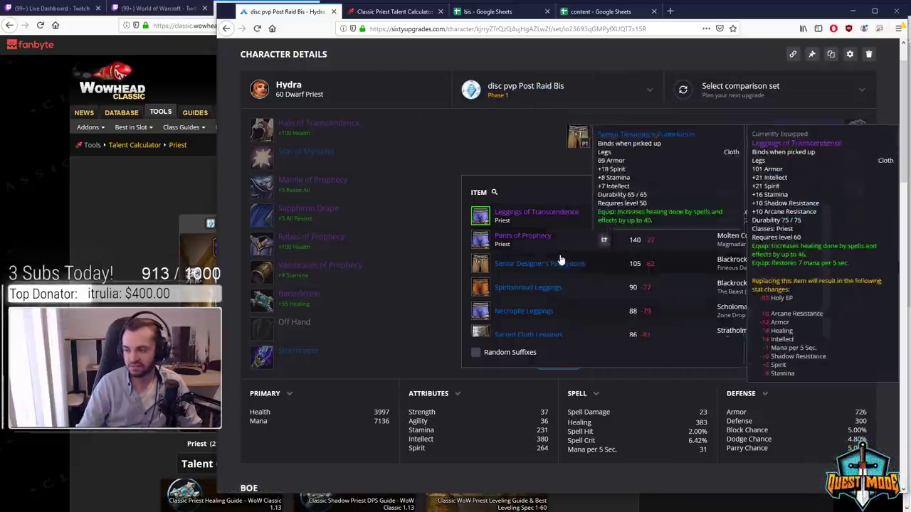
mouse_move(543, 291)
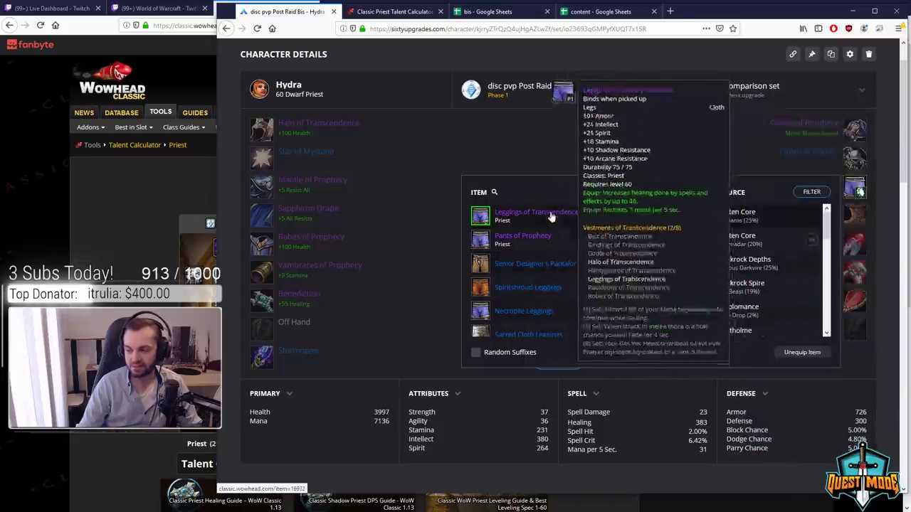
mouse_move(569, 217)
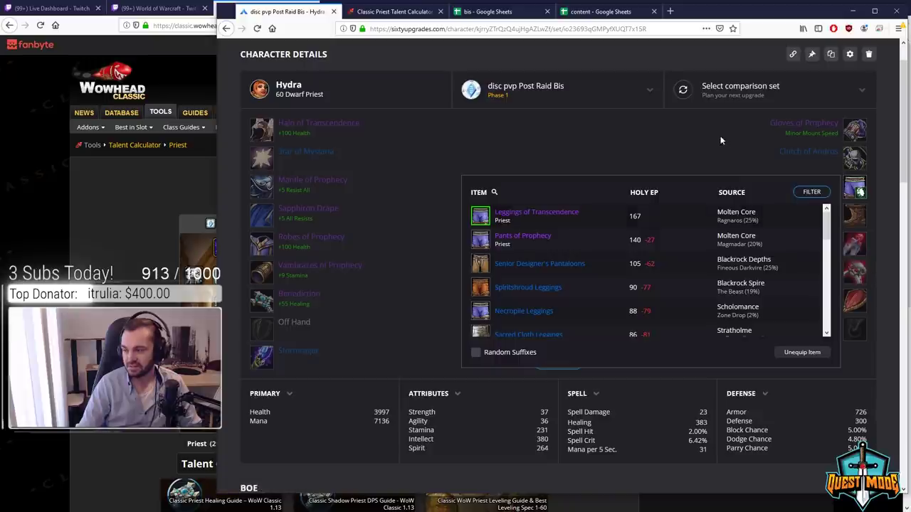
left_click(714, 144)
- Check the stats and set bonuses of Boots of Prophecy and look over the alternative feet items
mouse_move(858, 217)
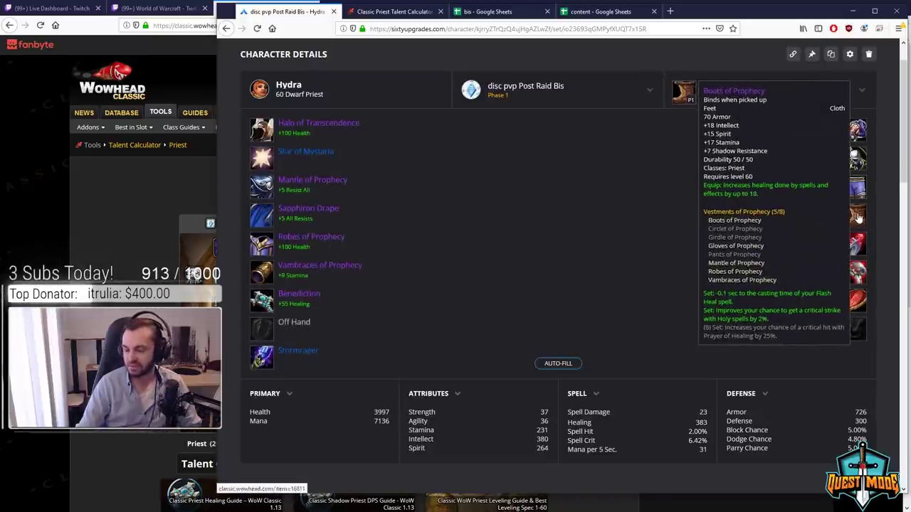
mouse_move(857, 192)
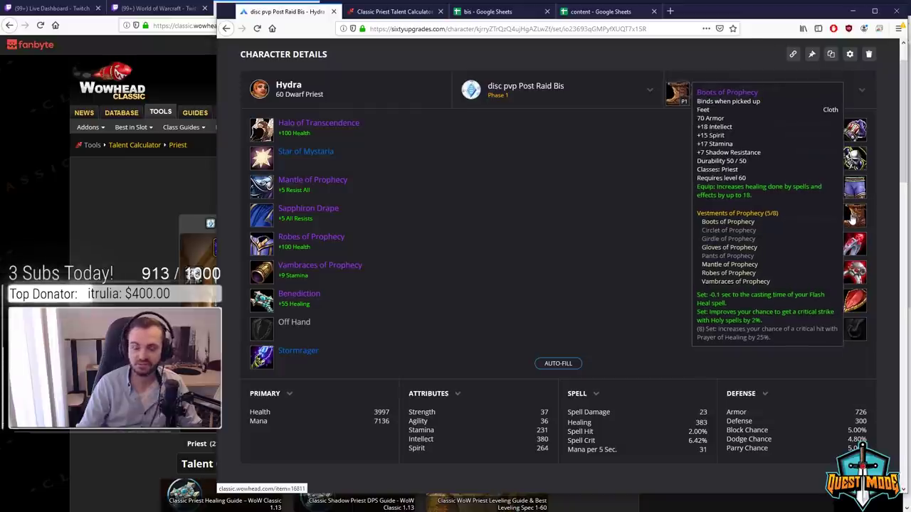
left_click(854, 217)
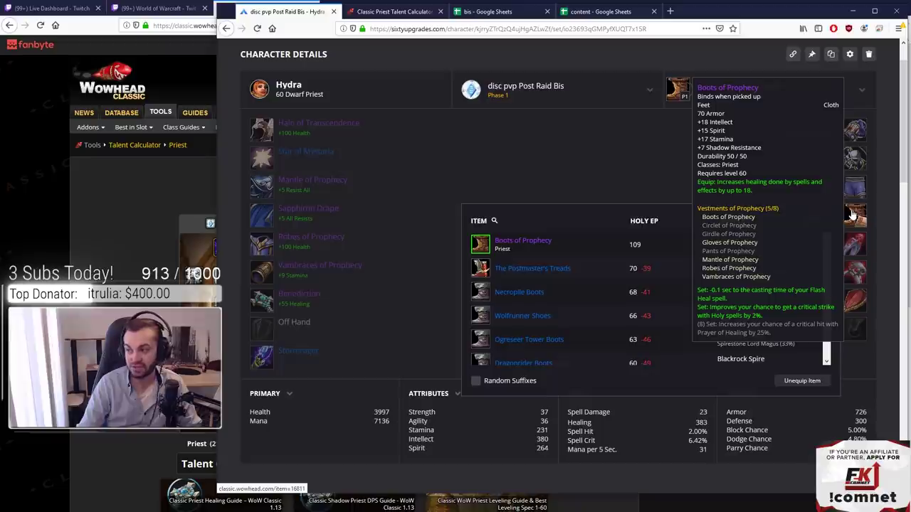
left_click(854, 213)
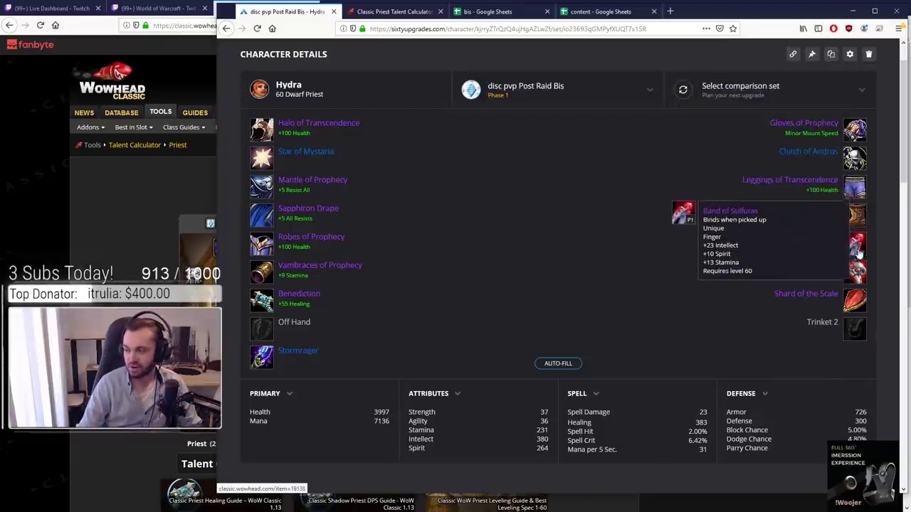
- Examine Band of Sulfuras and the alternative rings, including Cauterizing Band and Seal of the Archmagus
left_click(857, 247)
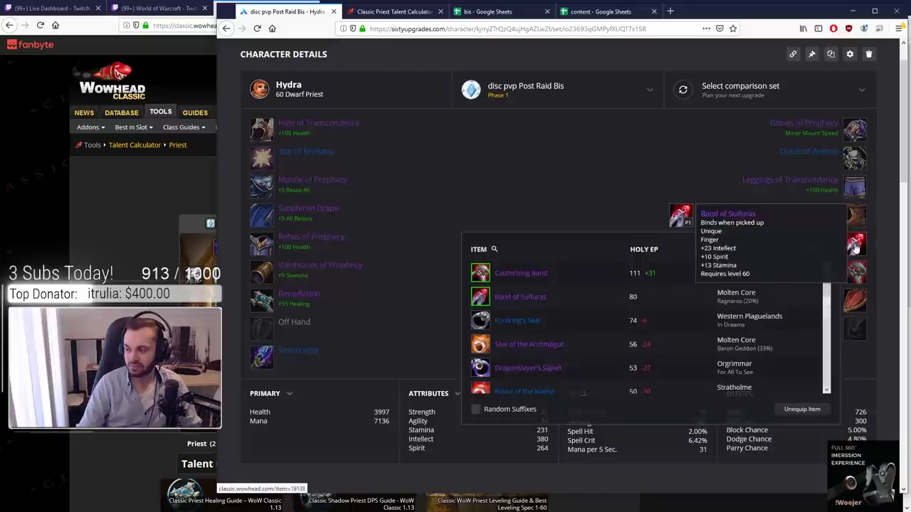
left_click(518, 279)
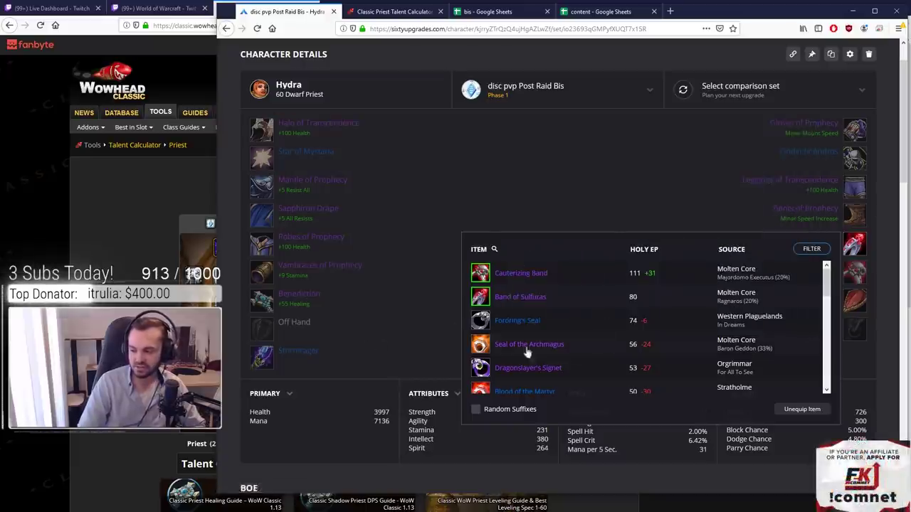
left_click(479, 218)
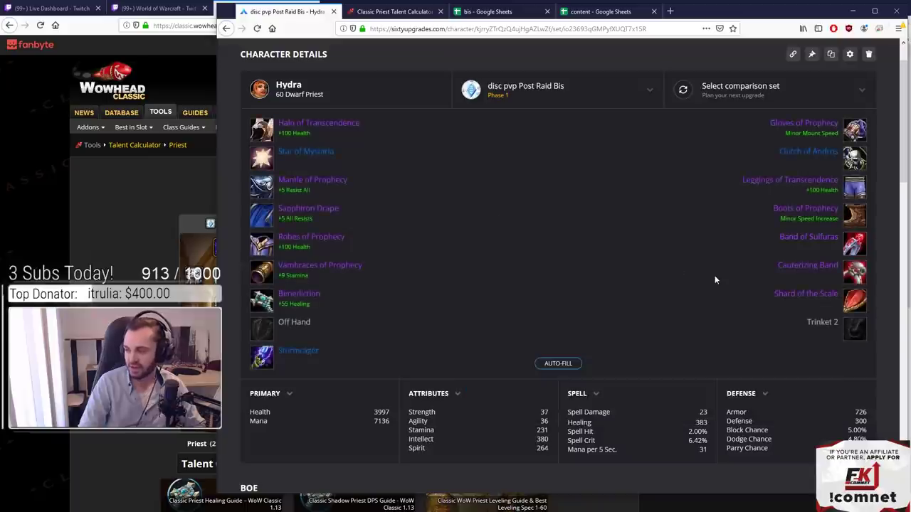
- Compare Briarwood Reed with the equipped Shard of the Scale among the first trinket slot options
left_click(859, 302)
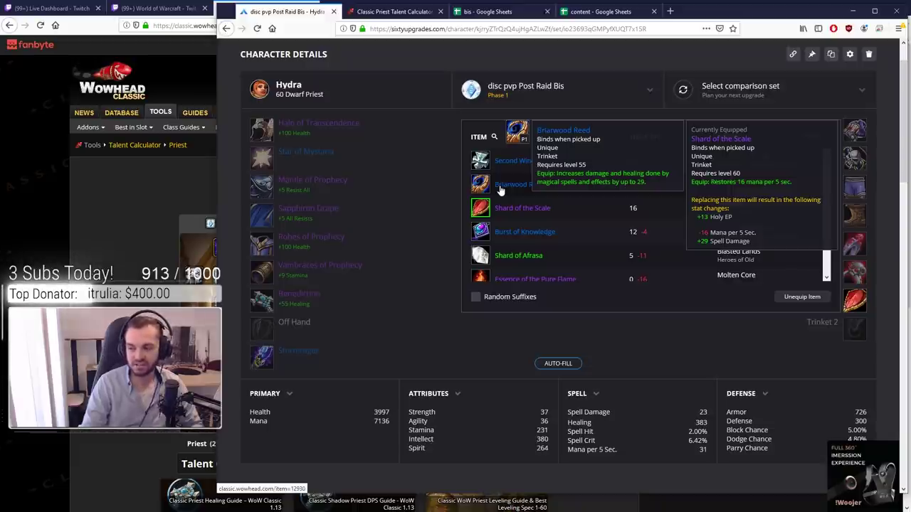
mouse_move(506, 208)
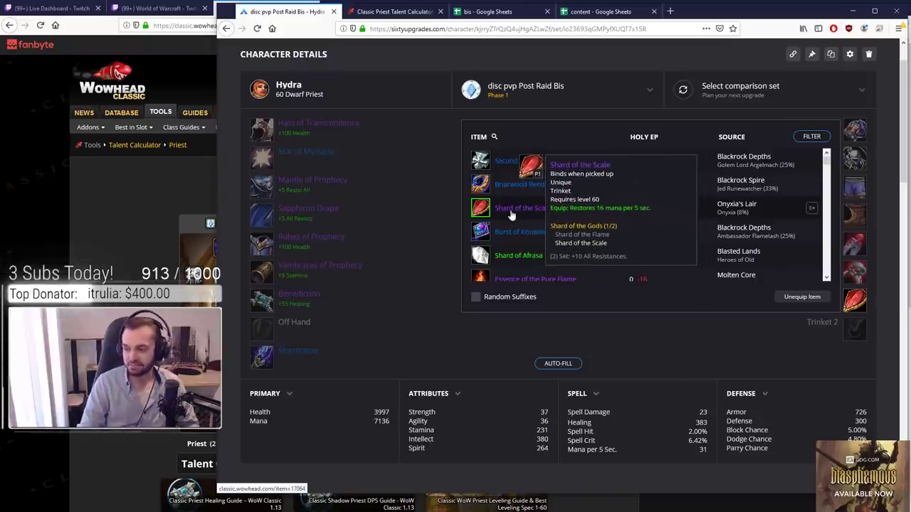
scroll(430, 208, "down", 2)
scroll(430, 208, "up", 4)
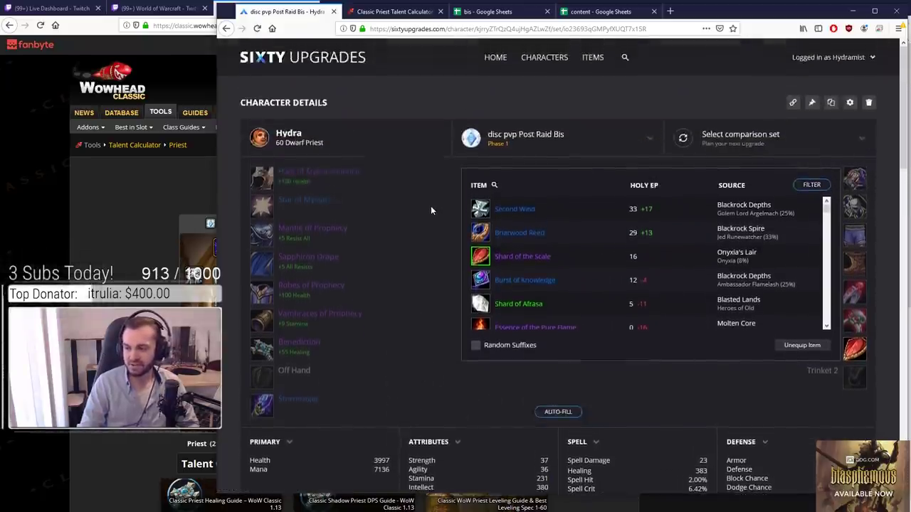
scroll(449, 206, "down", 1)
scroll(598, 225, "down", 2)
- Look through the options for the empty second trinket slot and check the stats of Arena Grand Master
left_click(853, 322)
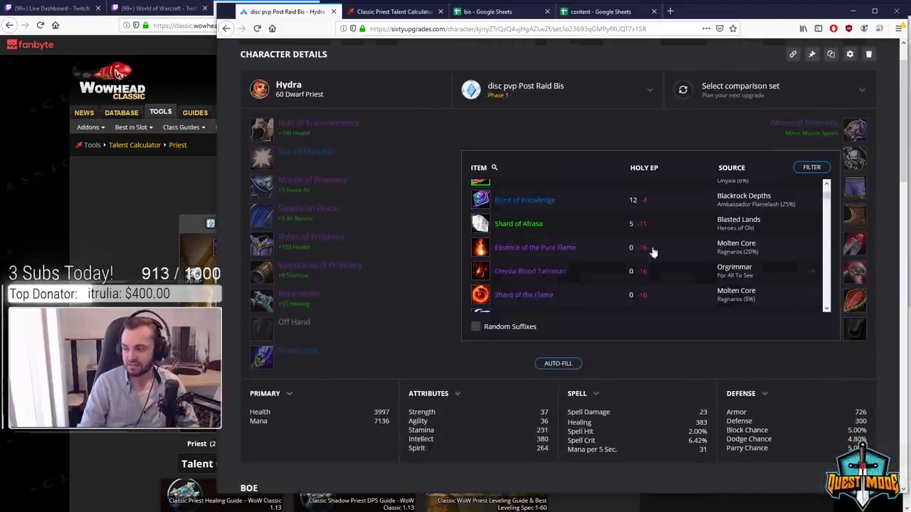
scroll(640, 249, "down", 5)
scroll(629, 243, "up", 3)
scroll(612, 242, "down", 2)
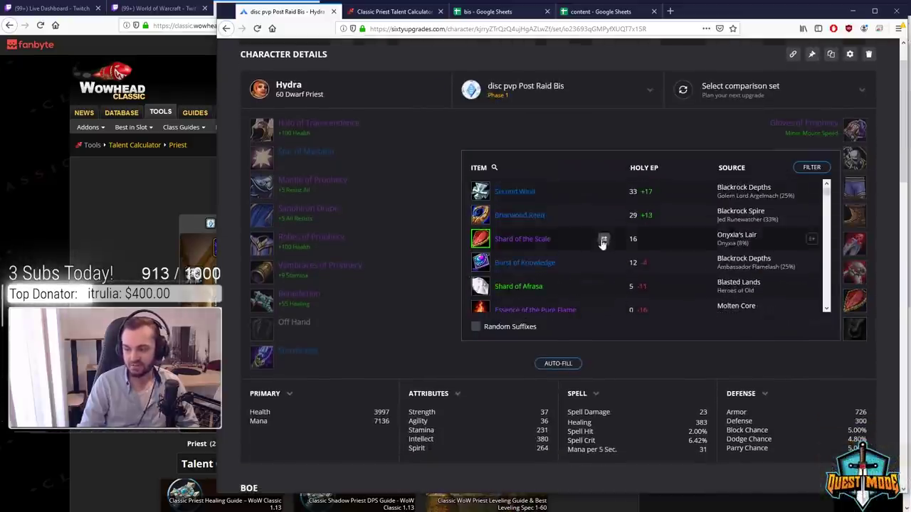
scroll(533, 222, "down", 2)
scroll(535, 225, "down", 5)
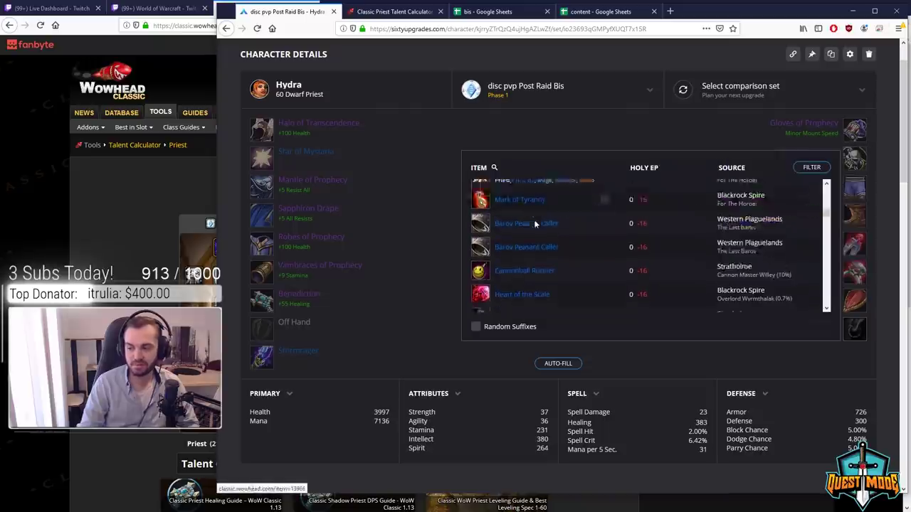
scroll(562, 224, "down", 5)
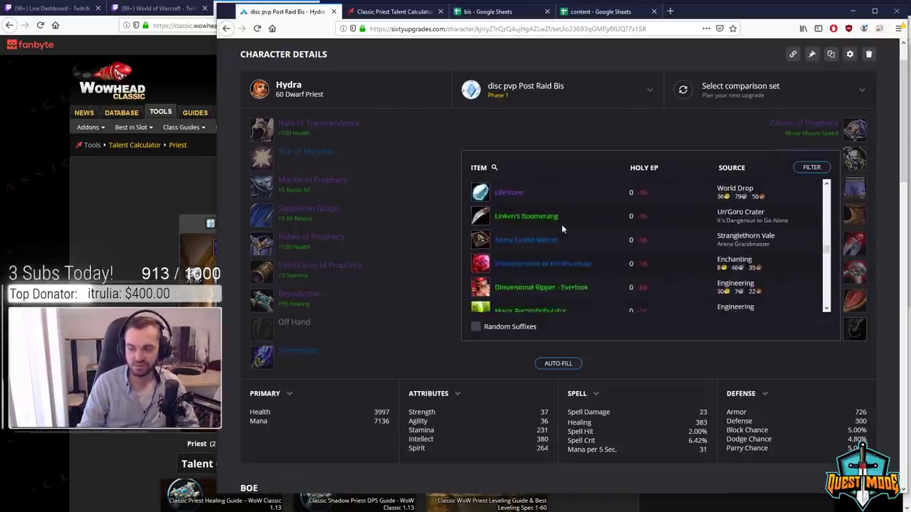
scroll(512, 240, "up", 2)
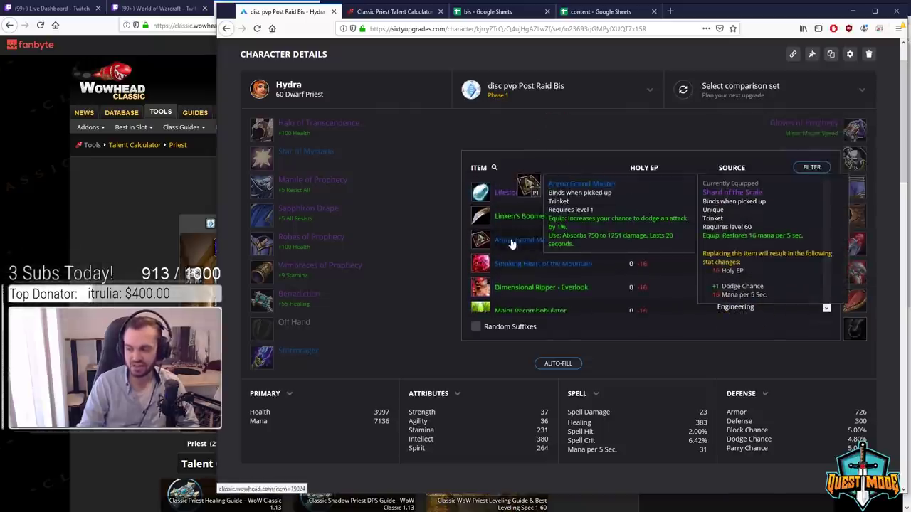
- Review the lower-ranked second trinket options, checking Nifty Stopwatch and Gnomish Shrink Ray, and close the list without equipping anything
scroll(523, 227, "down", 5)
scroll(534, 213, "up", 2)
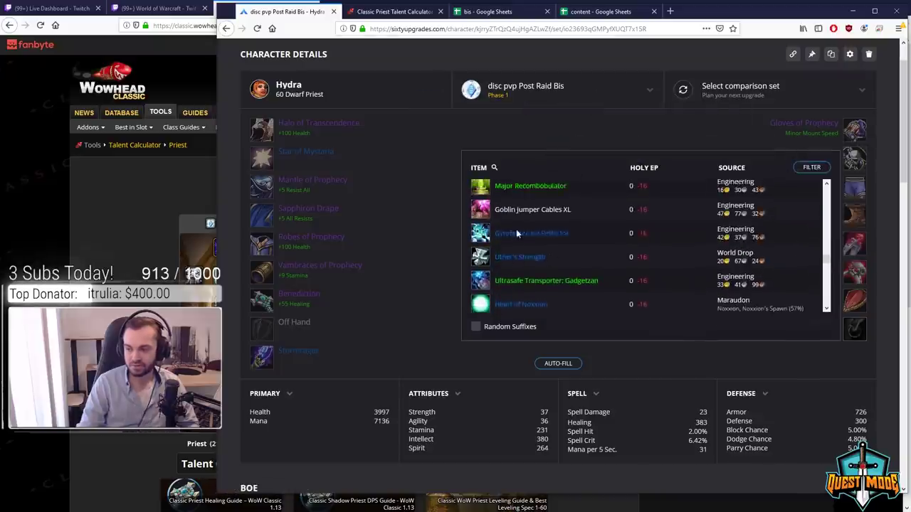
scroll(530, 213, "down", 7)
scroll(530, 203, "up", 2)
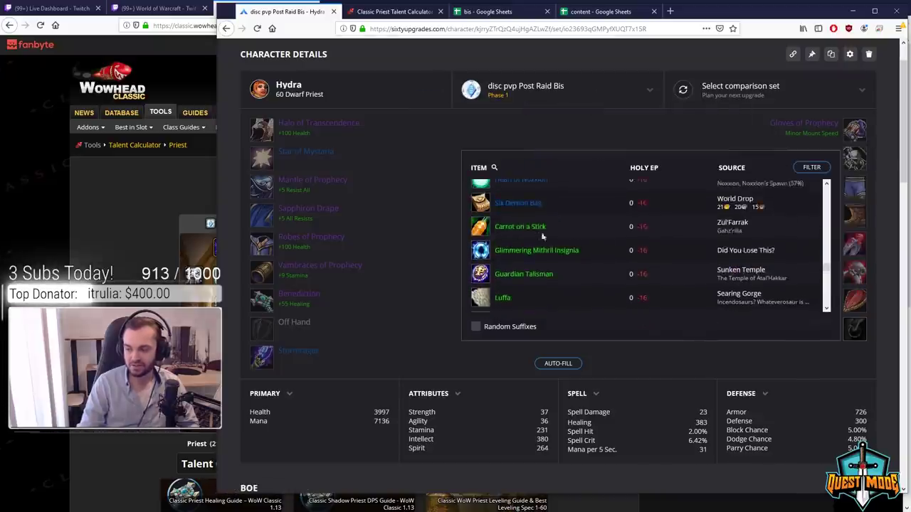
scroll(561, 213, "down", 4)
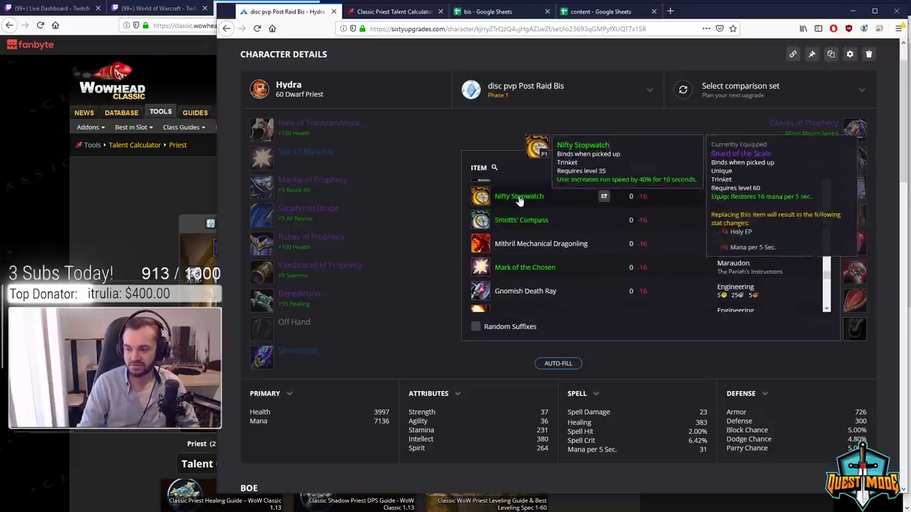
scroll(552, 221, "down", 1)
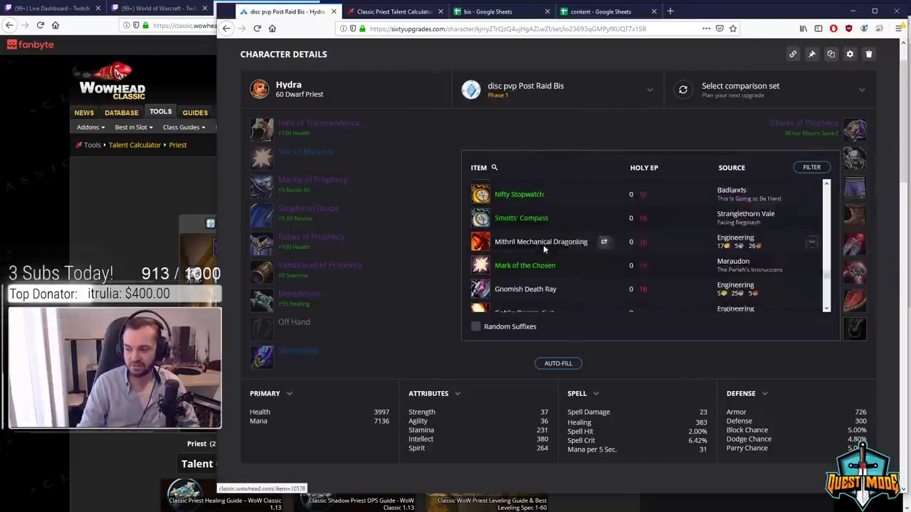
scroll(540, 242, "down", 3)
scroll(612, 224, "down", 6)
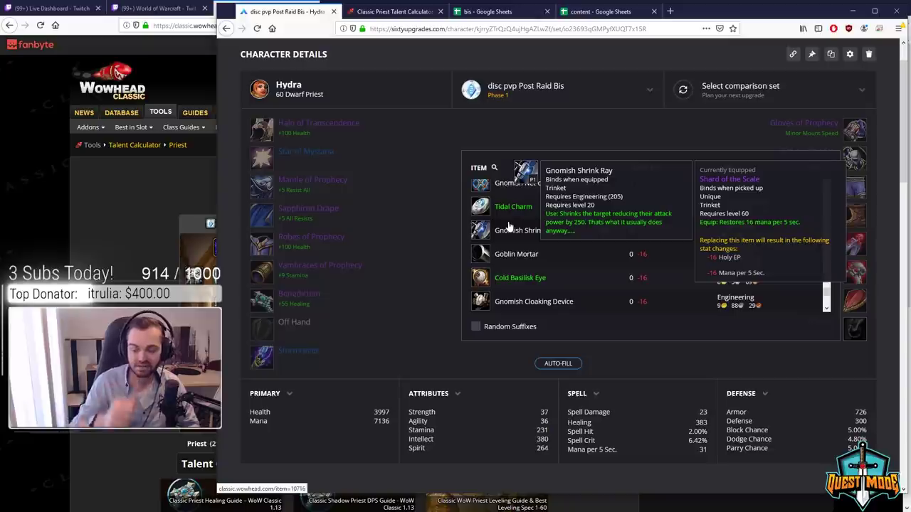
left_click(436, 276)
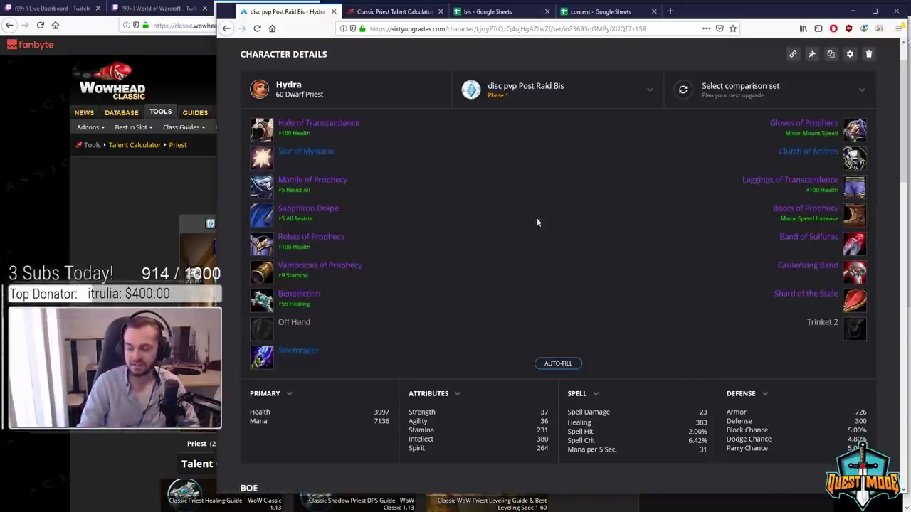